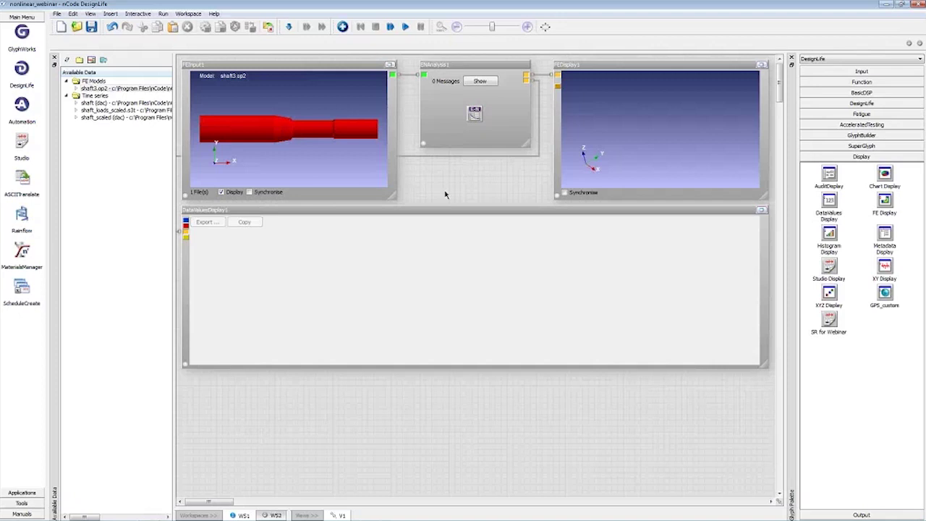
Step: Contour the shaft model in the FE input with the Load Case 1 SUBCASE 1 element stresses and inspect the result enlarged
{"action": "left_click", "coordinate": [391, 65]}
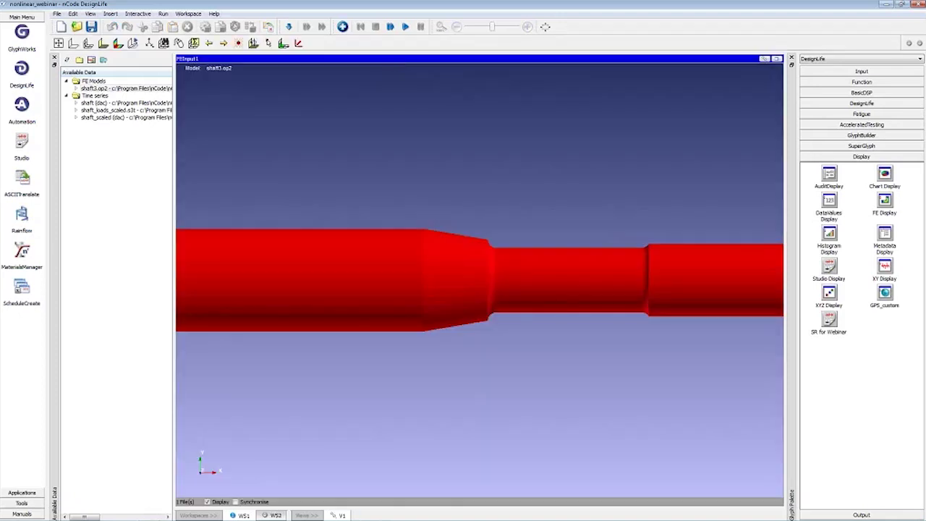
{"action": "scroll", "coordinate": [502, 275], "scroll_direction": "down", "scroll_amount": 3}
{"action": "left_click_drag", "start_coordinate": [502, 289], "coordinate": [452, 318]}
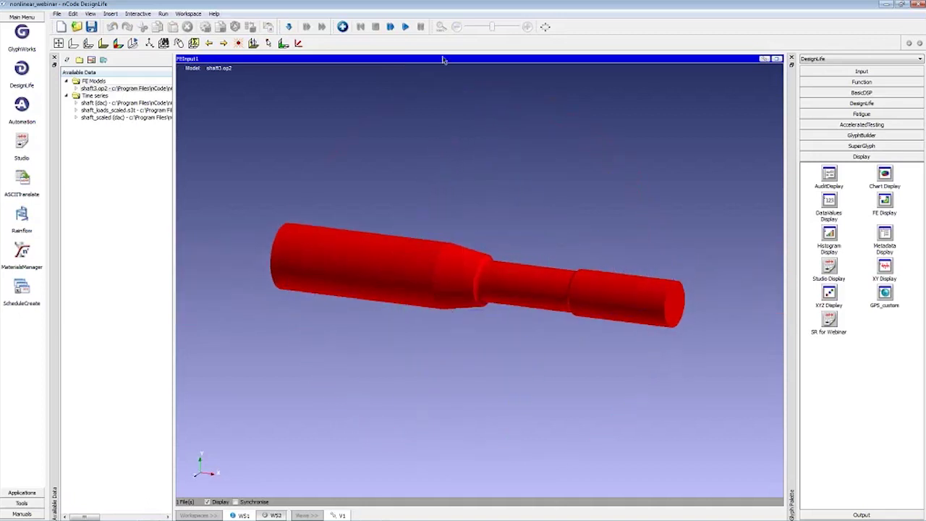
{"action": "double_click", "coordinate": [445, 60]}
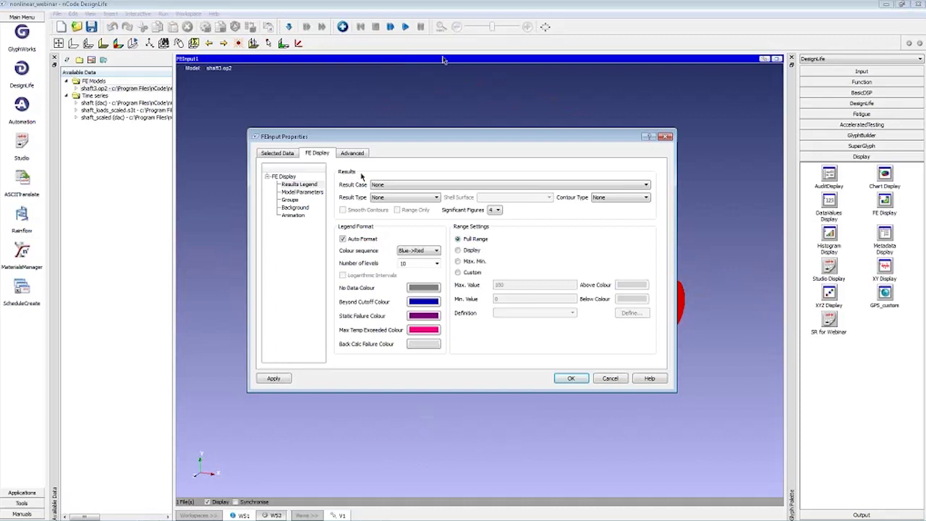
{"action": "left_click", "coordinate": [402, 185]}
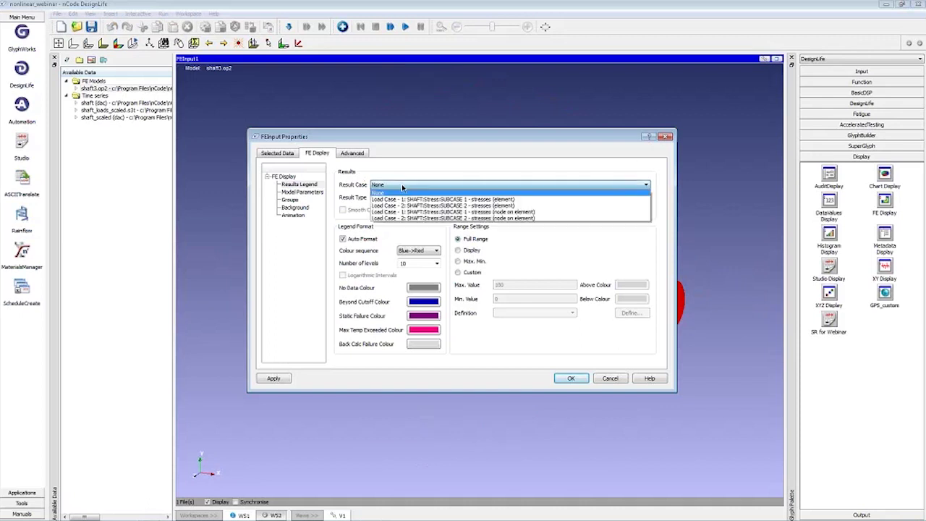
{"action": "left_click", "coordinate": [573, 378]}
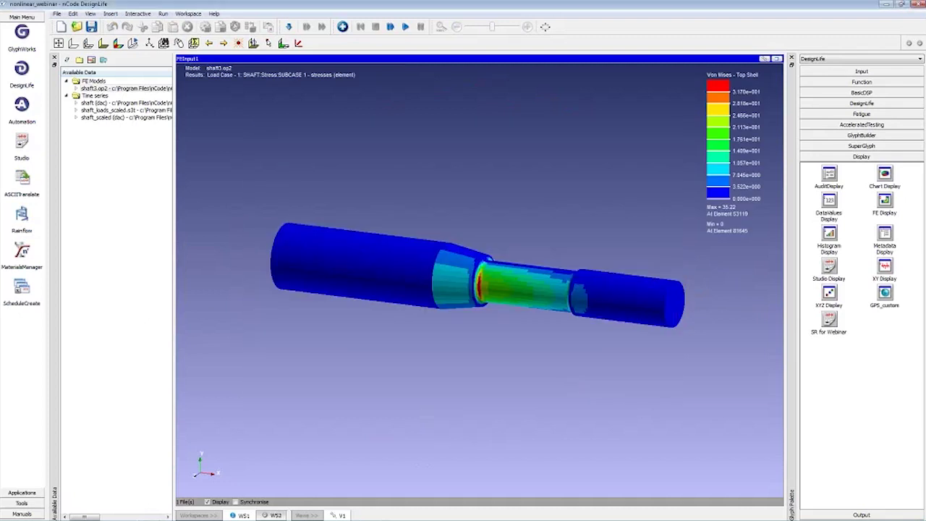
{"action": "left_click_drag", "start_coordinate": [391, 230], "coordinate": [357, 289]}
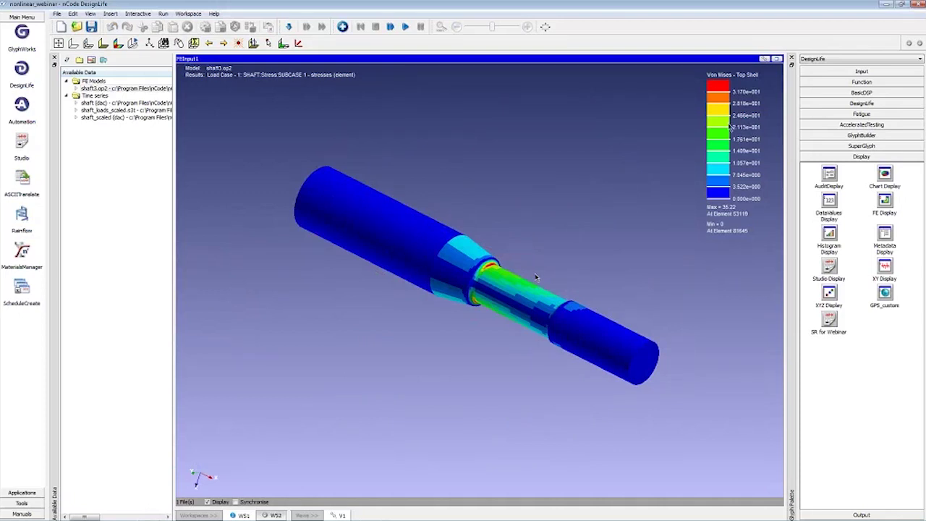
{"action": "left_click", "coordinate": [778, 59]}
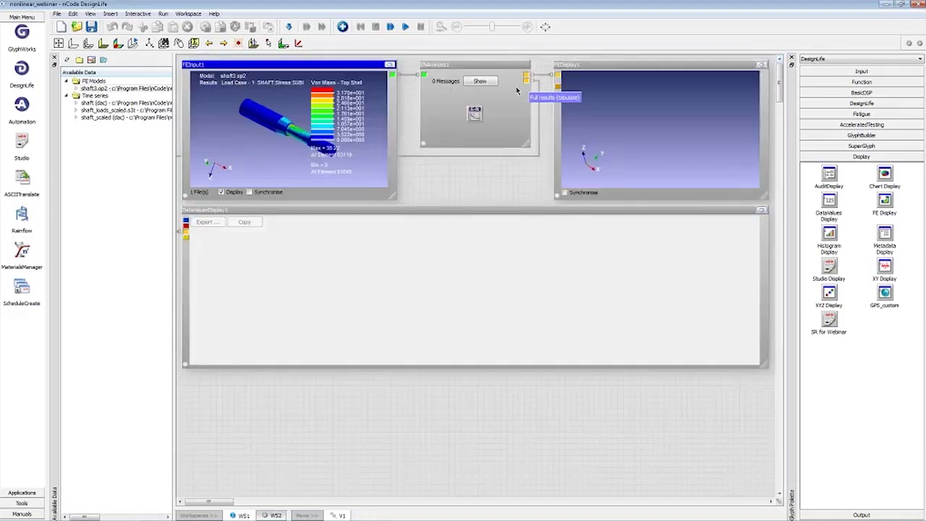
Step: Review the EN analysis load mapping, checking the constant amplitude loading and the assigned load case's maximum and minimum factors
{"action": "left_click", "coordinate": [478, 114]}
{"action": "right_click", "coordinate": [477, 114]}
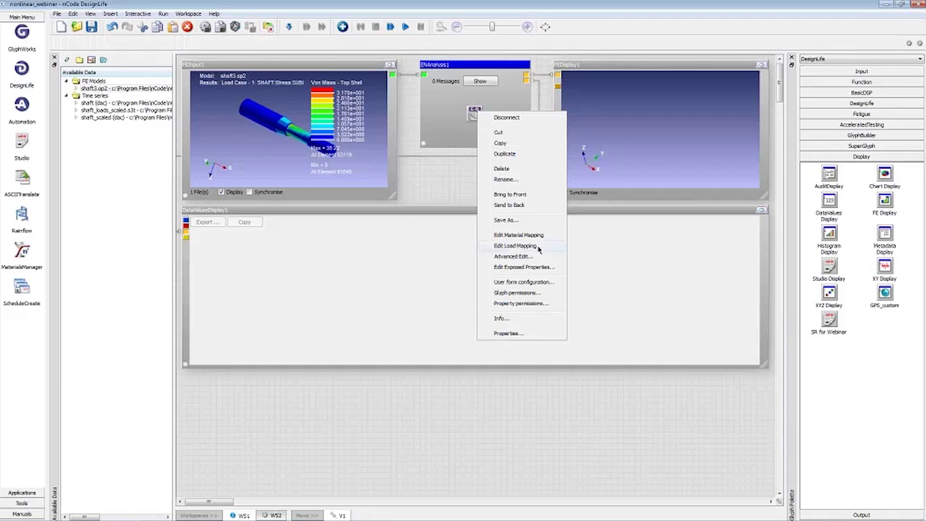
{"action": "left_click", "coordinate": [497, 247]}
{"action": "left_click", "coordinate": [481, 278]}
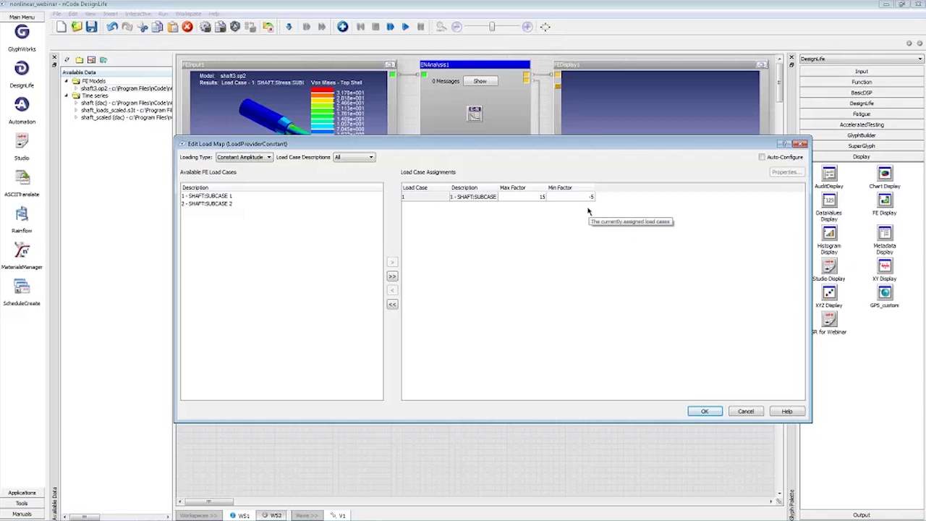
{"action": "left_click", "coordinate": [703, 411]}
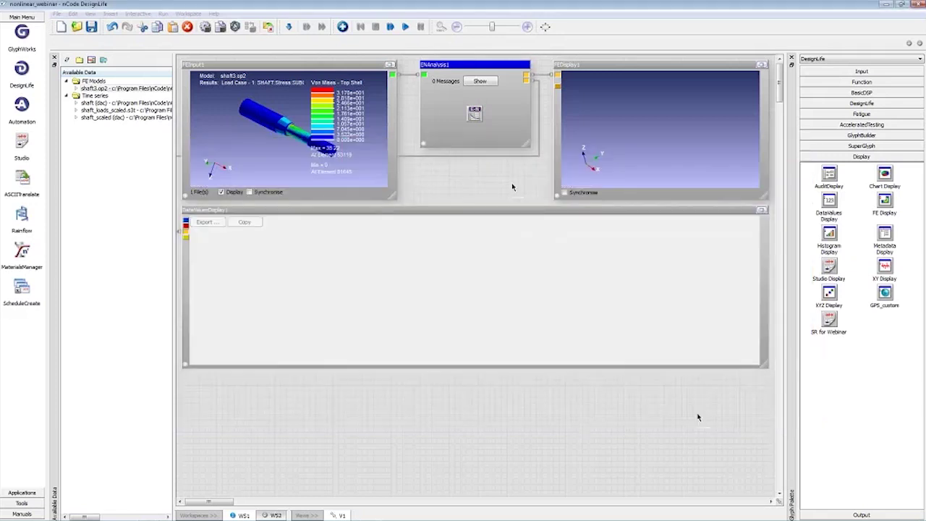
Step: Run the EN fatigue analysis on the shaft after checking its properties, and enlarge the life contour display
{"action": "double_click", "coordinate": [475, 114]}
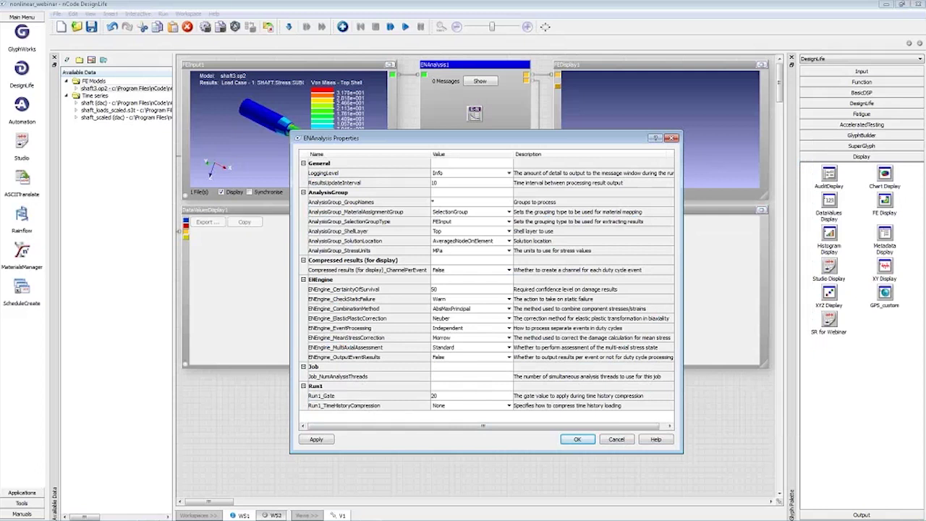
{"action": "left_click", "coordinate": [583, 441]}
{"action": "left_click", "coordinate": [405, 27]}
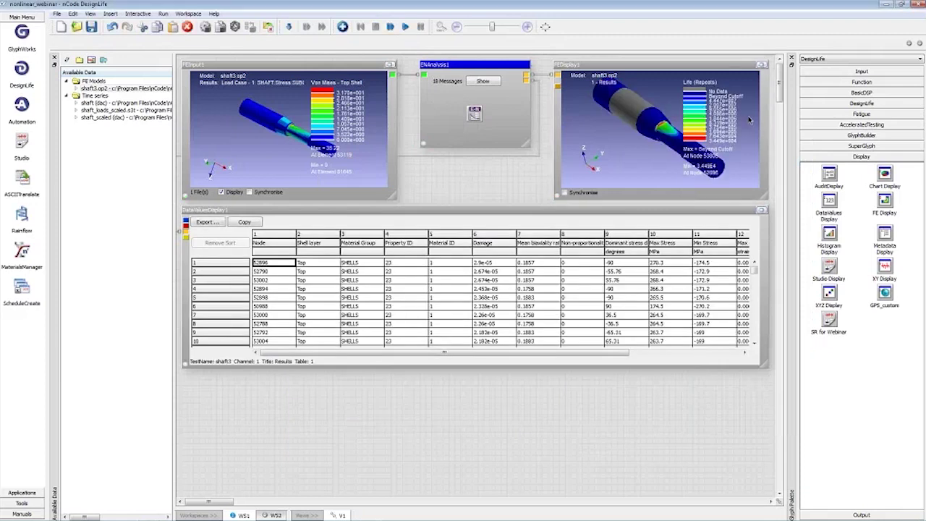
{"action": "left_click", "coordinate": [762, 65]}
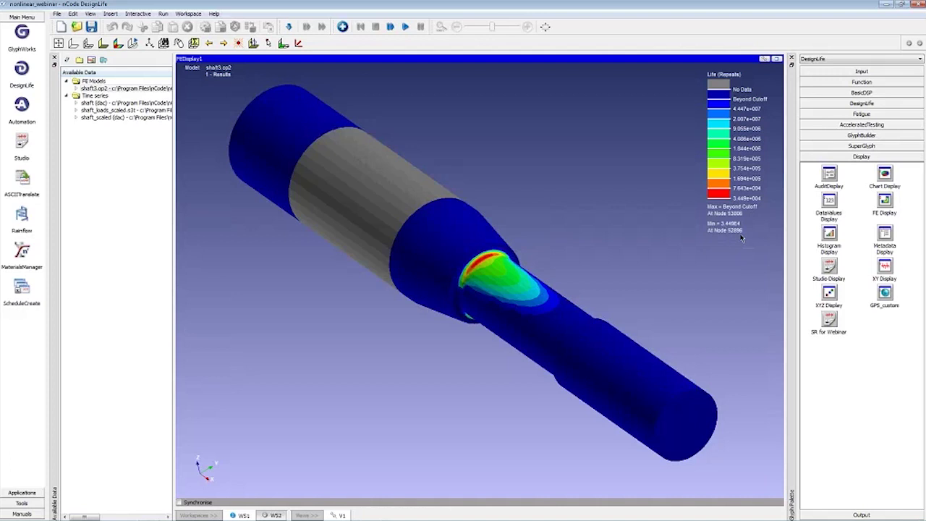
Step: Run the EN analysis in workspace WS2 and widen the stress columns in the upper results table
{"action": "left_click", "coordinate": [274, 515]}
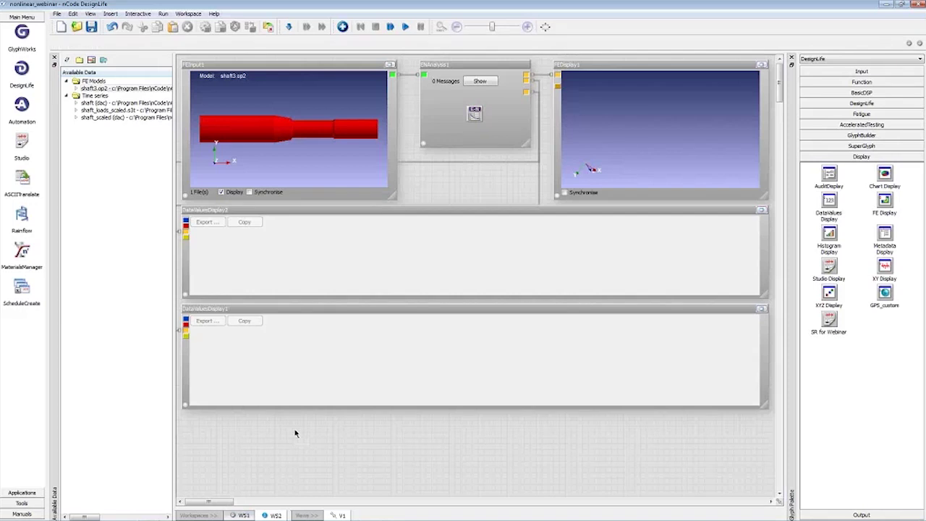
{"action": "left_click", "coordinate": [406, 26]}
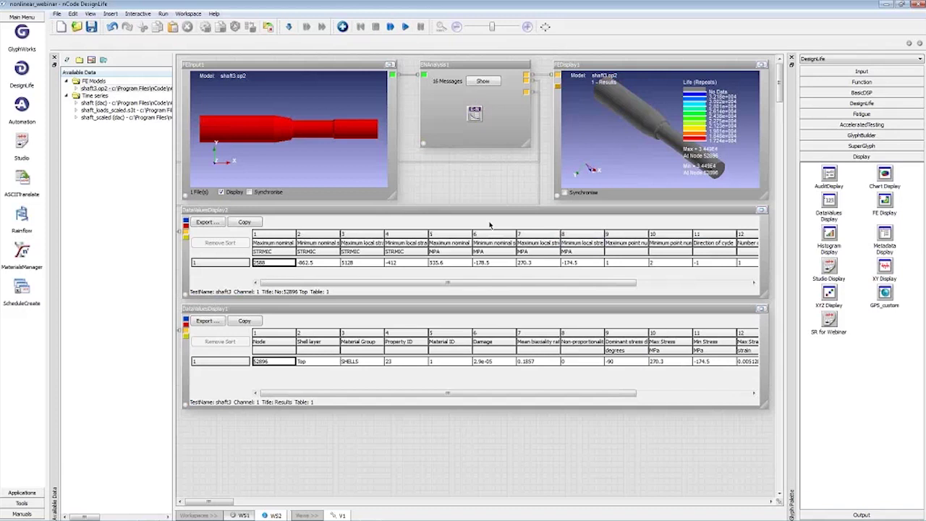
{"action": "double_click", "coordinate": [474, 246]}
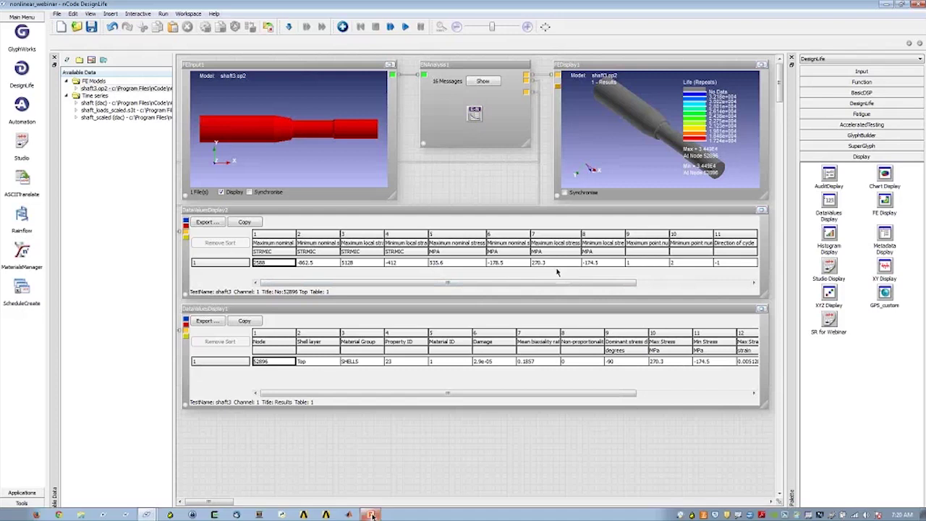
{"action": "left_click", "coordinate": [371, 516]}
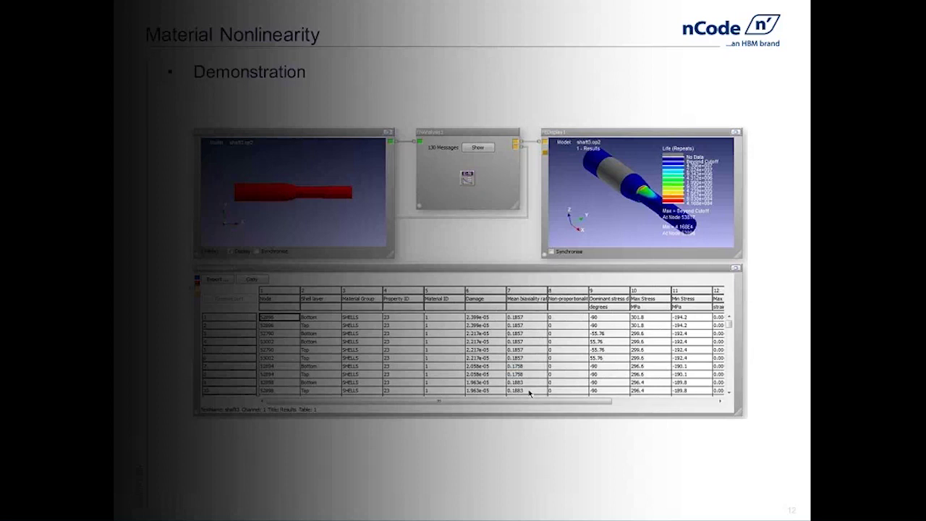
{"action": "key", "text": "Right"}
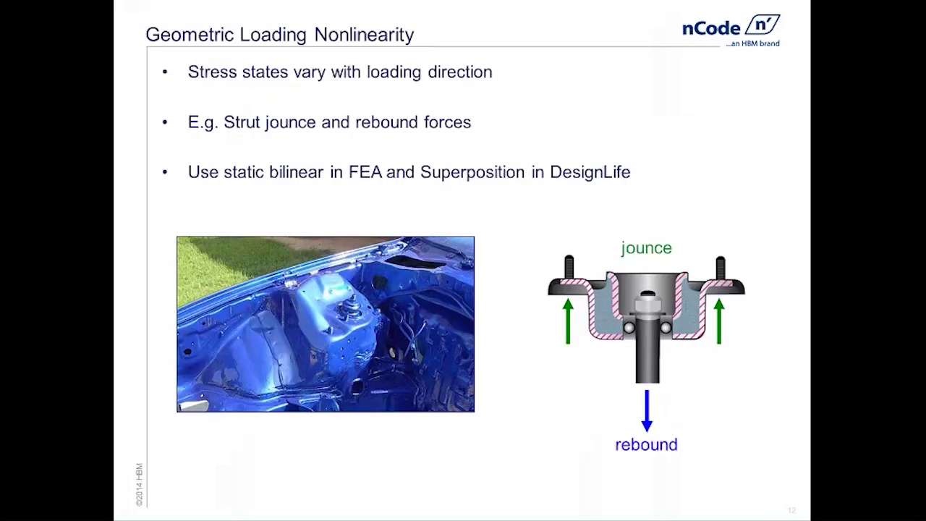
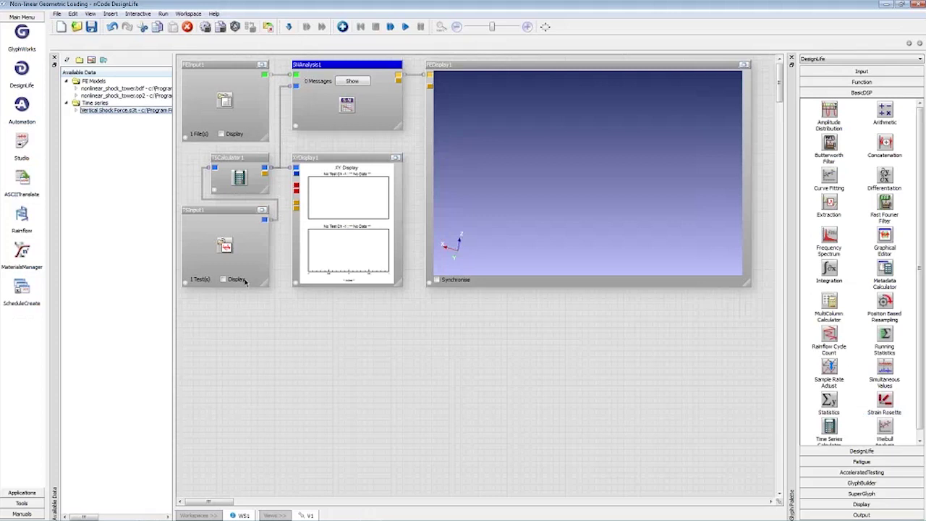
Step: Turn on the previews of the time series input and the FE input, and enlarge the shock tower model
{"action": "left_click", "coordinate": [233, 278]}
{"action": "left_click", "coordinate": [231, 135]}
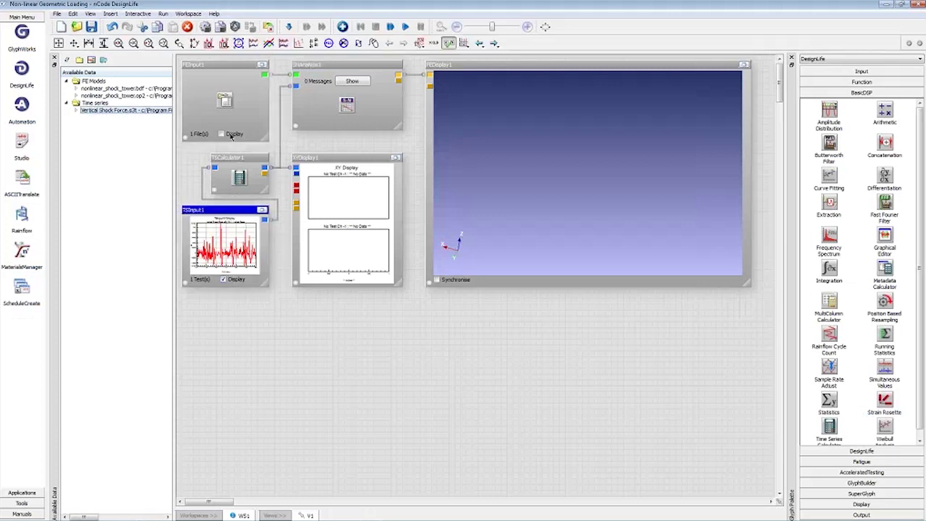
{"action": "left_click", "coordinate": [262, 65]}
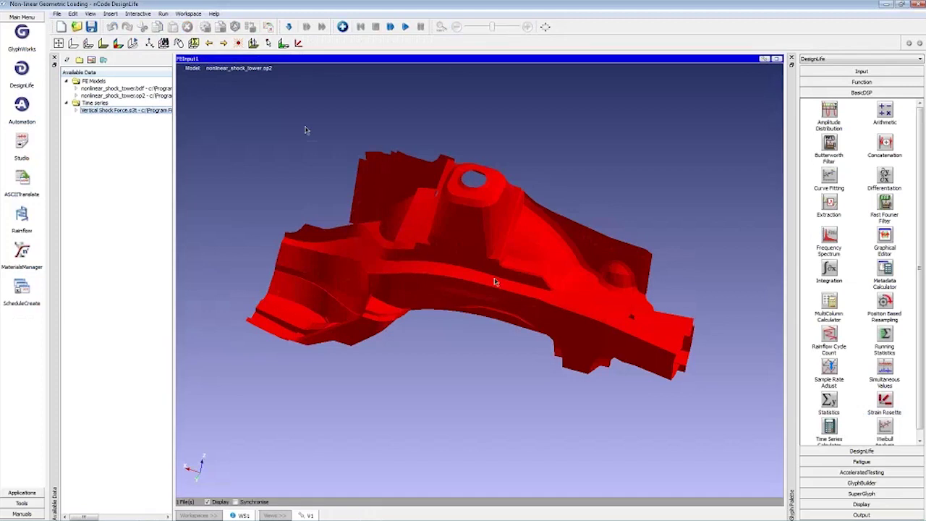
Step: Contour the shock tower model with the Load Case 1 JOUNCE SUBCASE 1 element stresses and inspect it
{"action": "left_click_drag", "start_coordinate": [506, 315], "coordinate": [527, 340]}
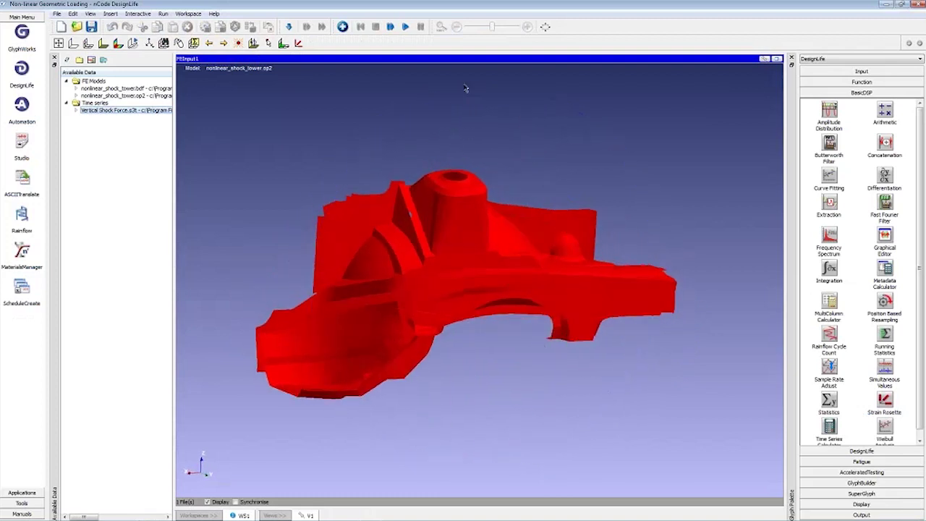
{"action": "double_click", "coordinate": [465, 88]}
{"action": "left_click", "coordinate": [318, 152]}
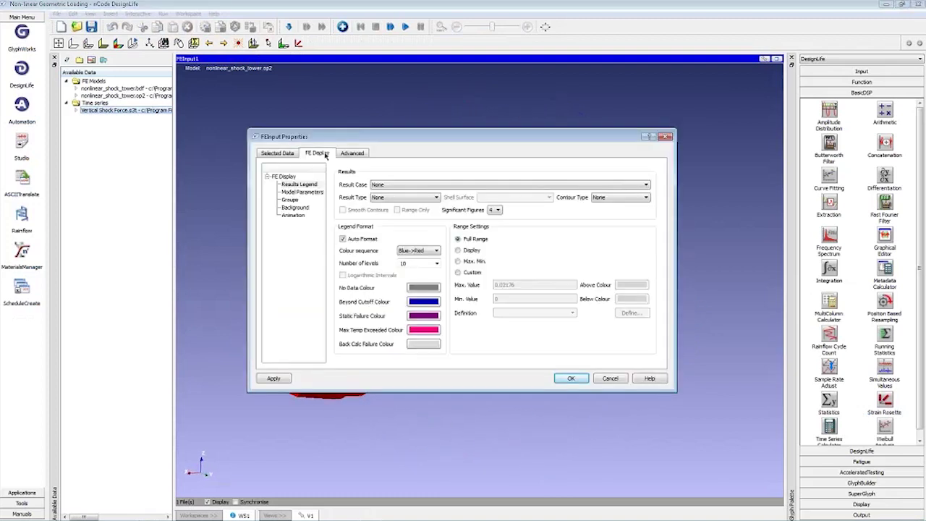
{"action": "left_click", "coordinate": [400, 185]}
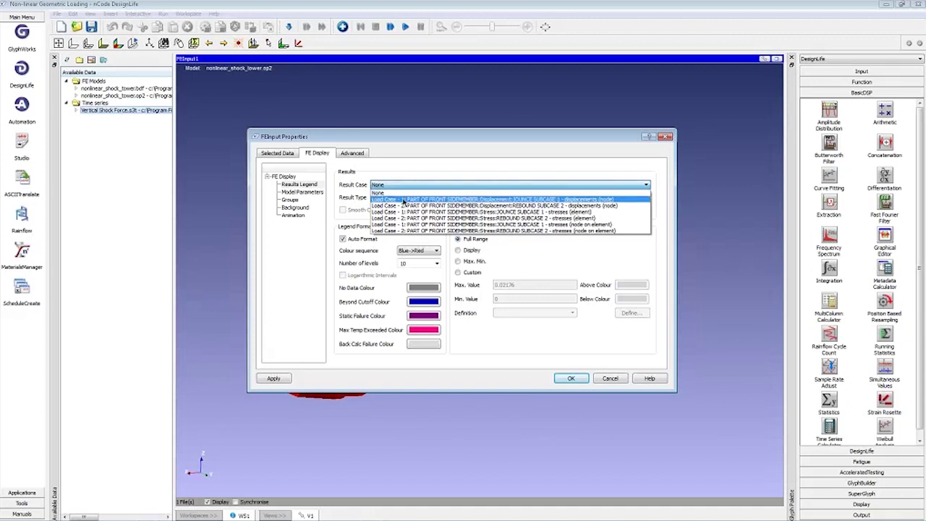
{"action": "left_click", "coordinate": [506, 212]}
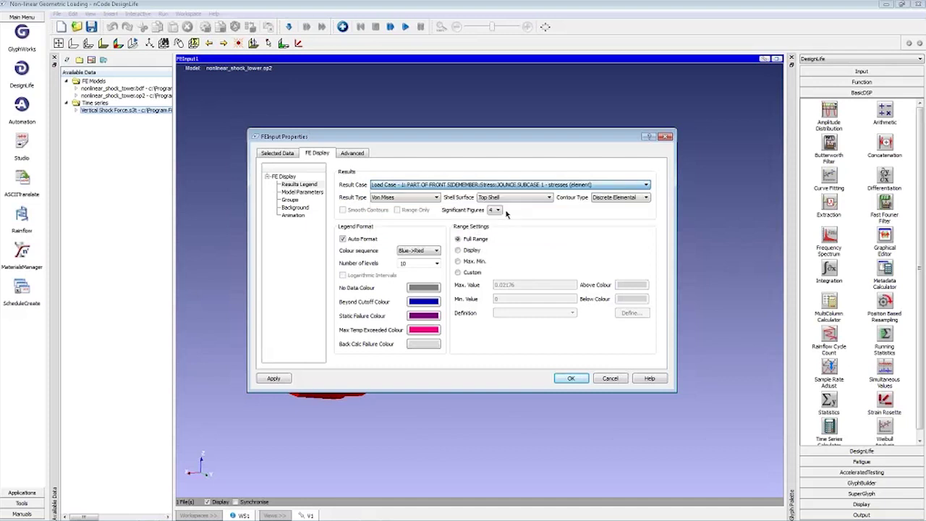
{"action": "left_click", "coordinate": [568, 378]}
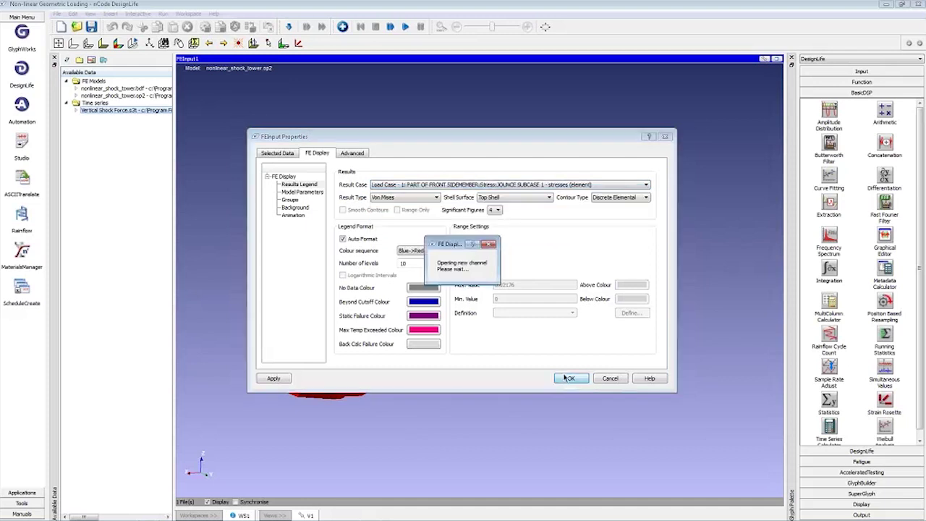
{"action": "left_click_drag", "start_coordinate": [484, 348], "coordinate": [456, 394]}
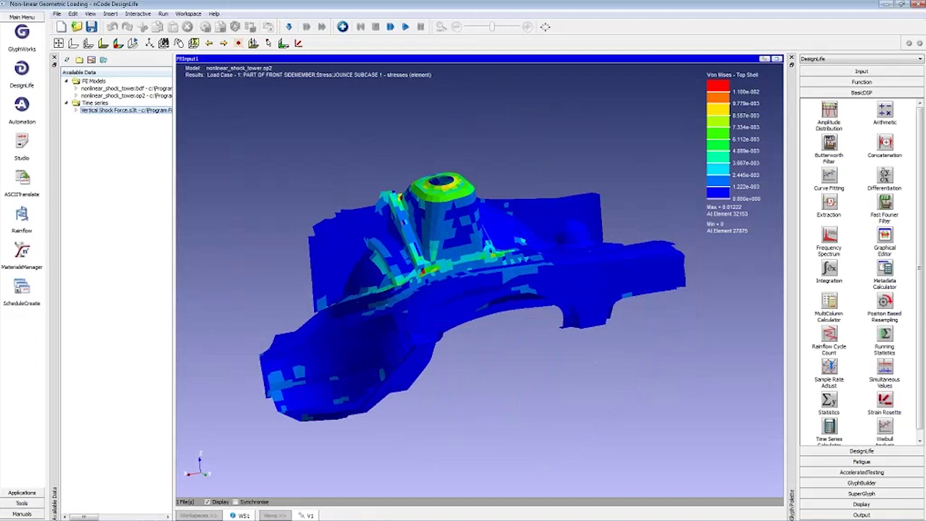
Step: Switch the shock tower contour to the Load Case 2 REBOUND SUBCASE 2 element stresses and return to the workspace layout
{"action": "left_click", "coordinate": [317, 153]}
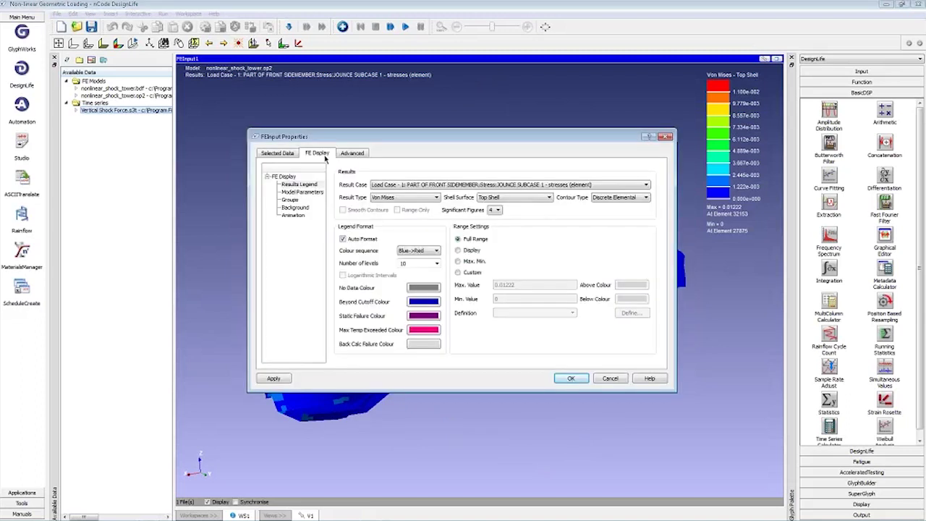
{"action": "left_click", "coordinate": [392, 184]}
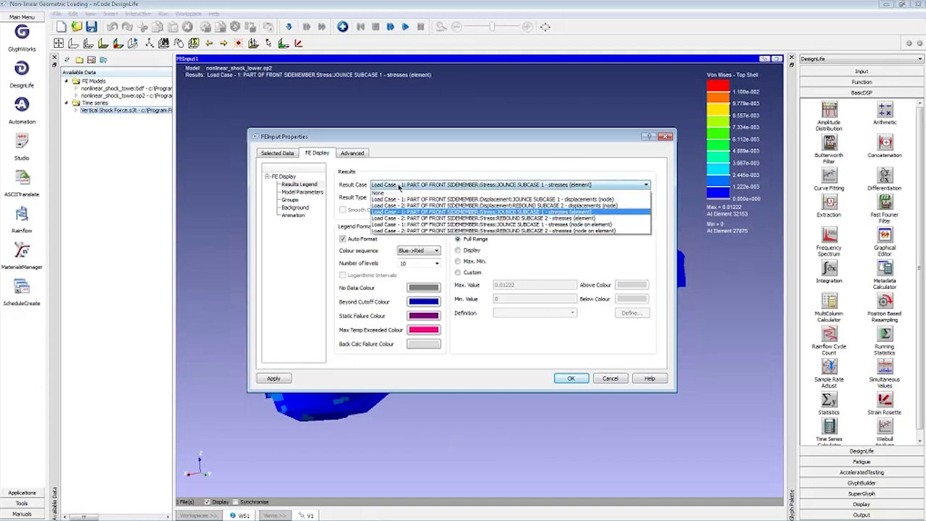
{"action": "left_click", "coordinate": [403, 219]}
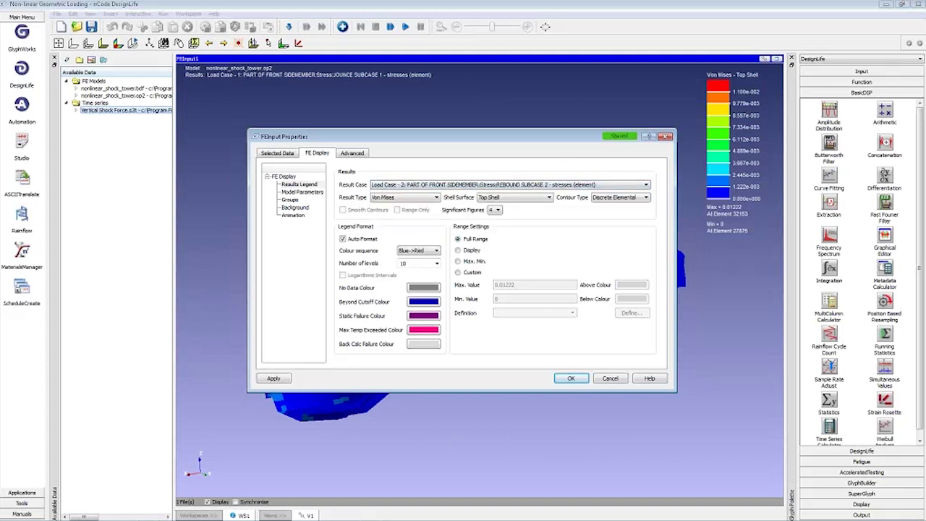
{"action": "left_click", "coordinate": [577, 379]}
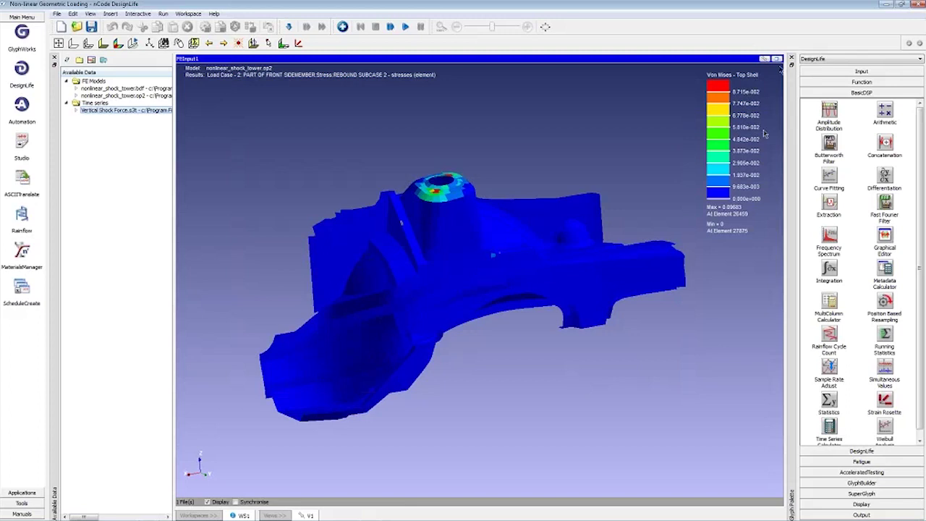
{"action": "left_click", "coordinate": [777, 58]}
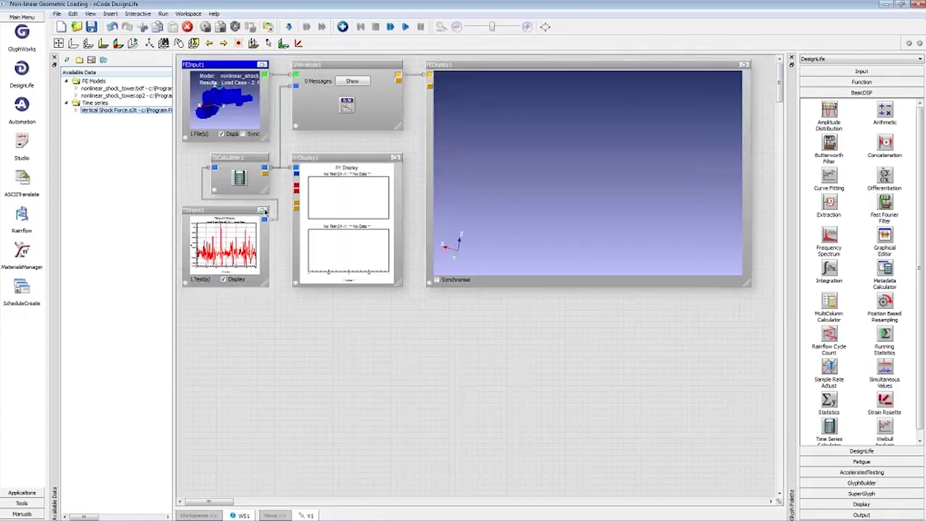
Step: Examine the vertical shock force time history enlarged, and run the SN fatigue analysis on the shock tower
{"action": "left_click", "coordinate": [262, 210]}
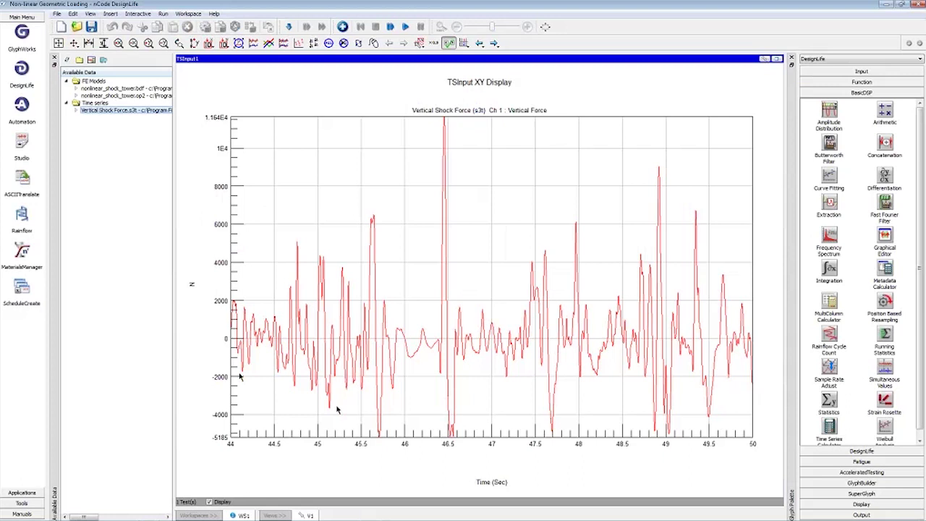
{"action": "left_click", "coordinate": [778, 59]}
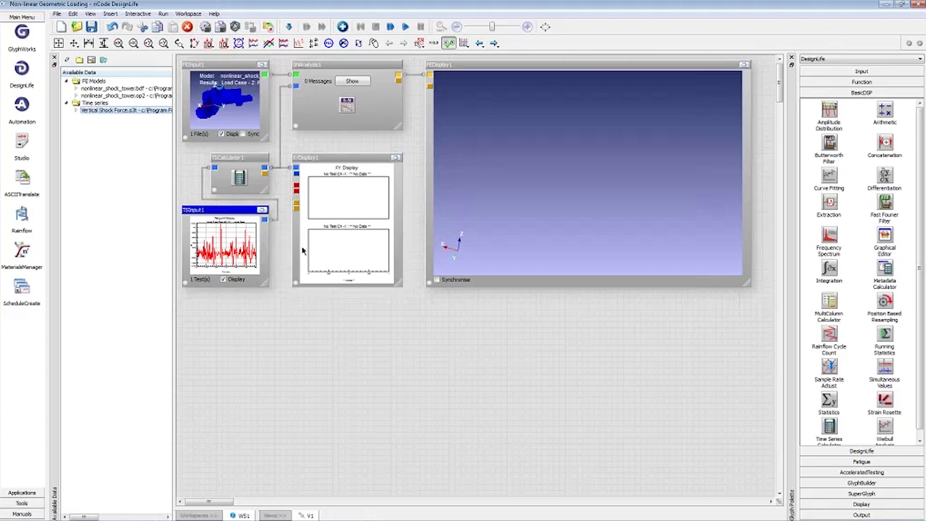
{"action": "left_click", "coordinate": [405, 26]}
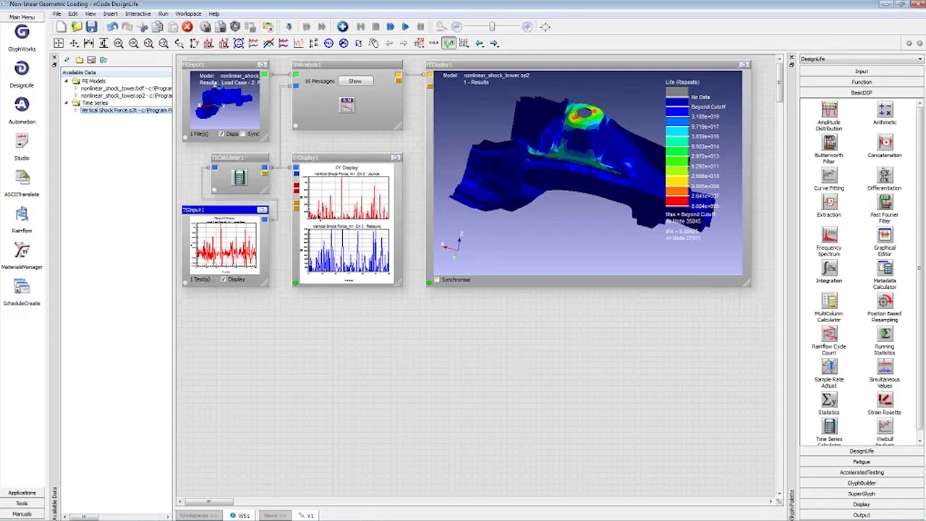
Step: Review the jounce and rebound history plots and the SN analysis load mapping without running the flow, widening the load case Description column
{"action": "left_click", "coordinate": [396, 157]}
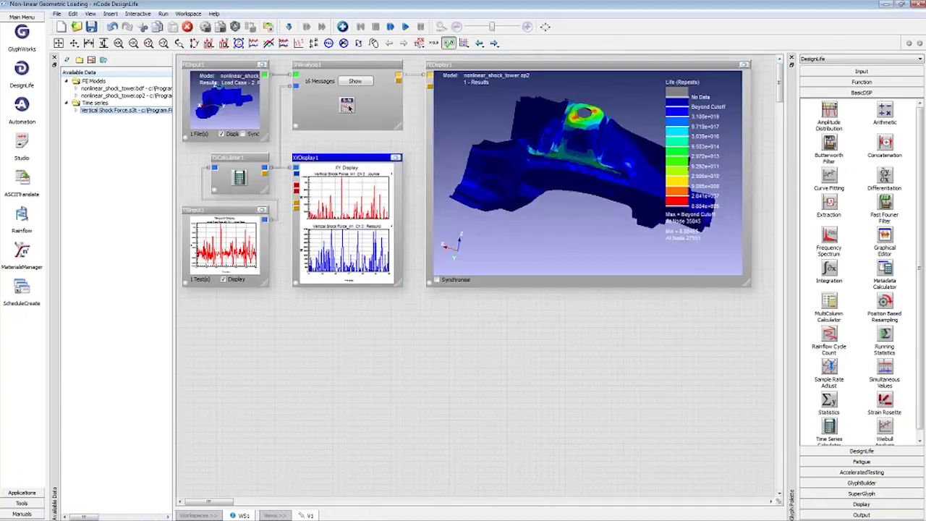
{"action": "right_click", "coordinate": [348, 107]}
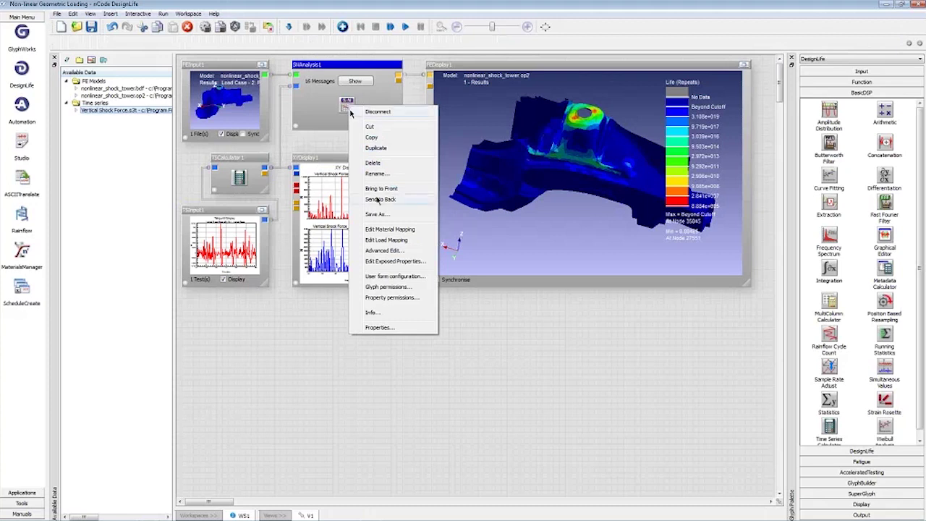
{"action": "left_click", "coordinate": [391, 240]}
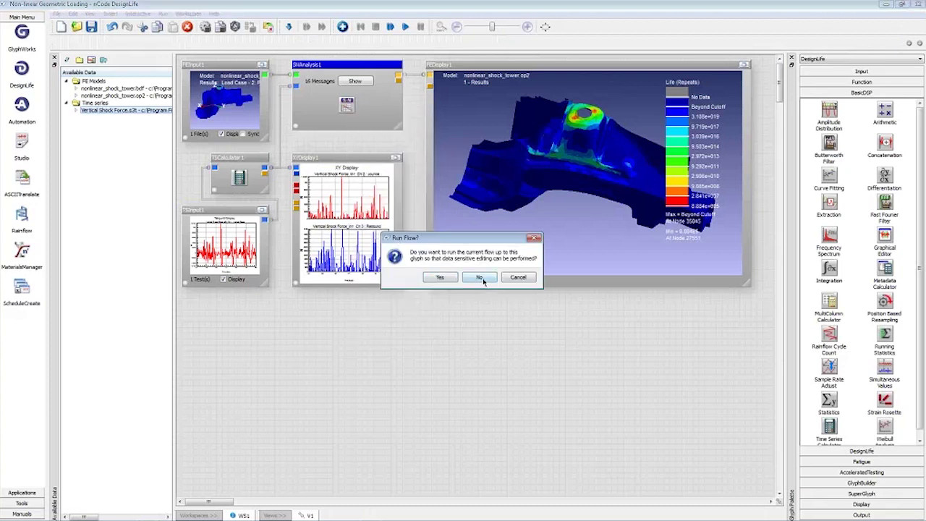
{"action": "left_click", "coordinate": [481, 278]}
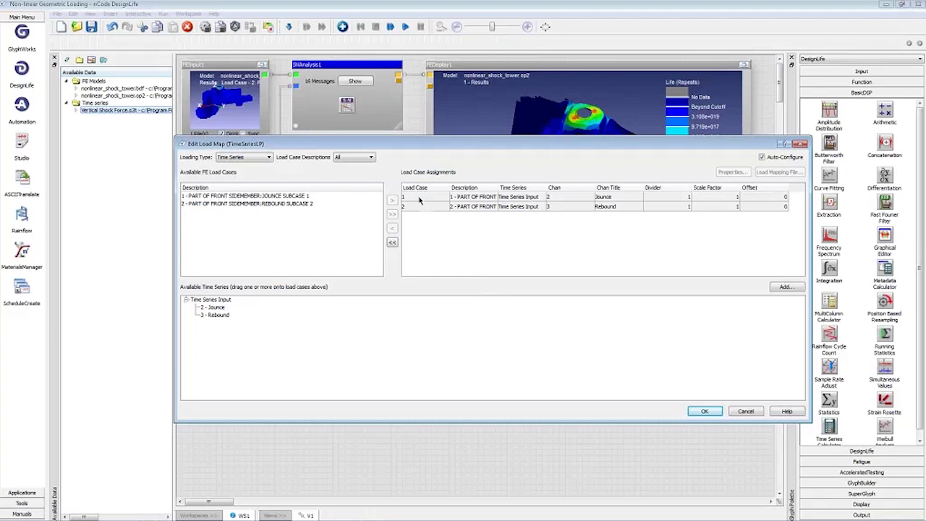
{"action": "left_click_drag", "start_coordinate": [497, 187], "coordinate": [568, 188]}
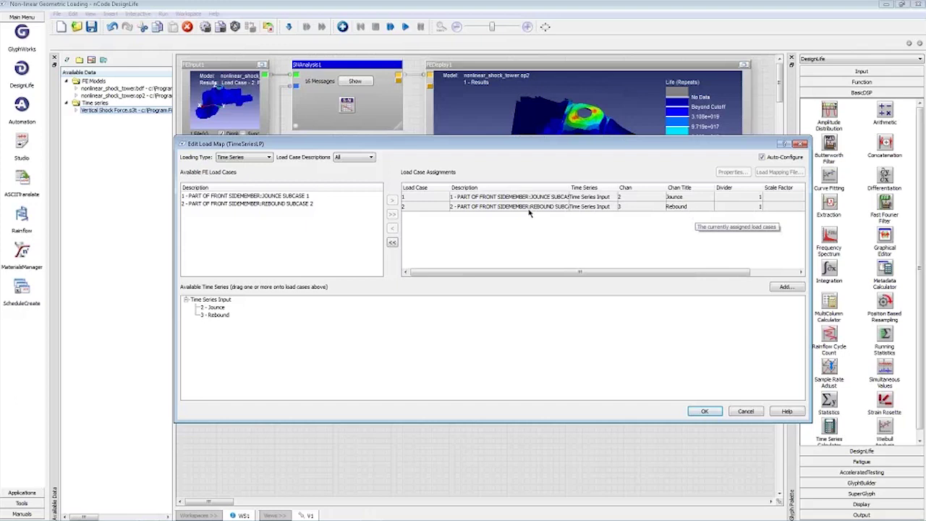
{"action": "left_click", "coordinate": [706, 412]}
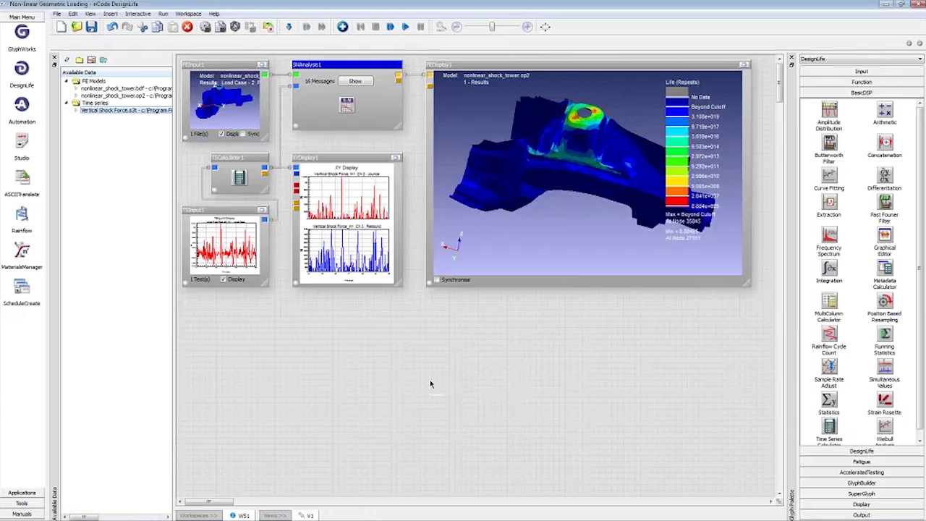
Step: Enlarge the shock tower fatigue life display for inspection, and switch to the slide presentation, advancing to the Contact Nonlinearity slide
{"action": "left_click", "coordinate": [744, 65]}
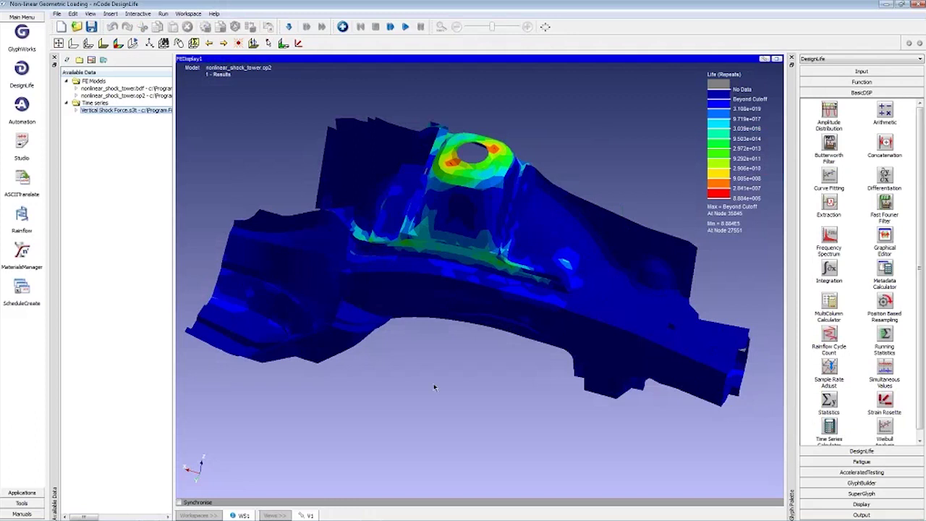
{"action": "left_click", "coordinate": [369, 515]}
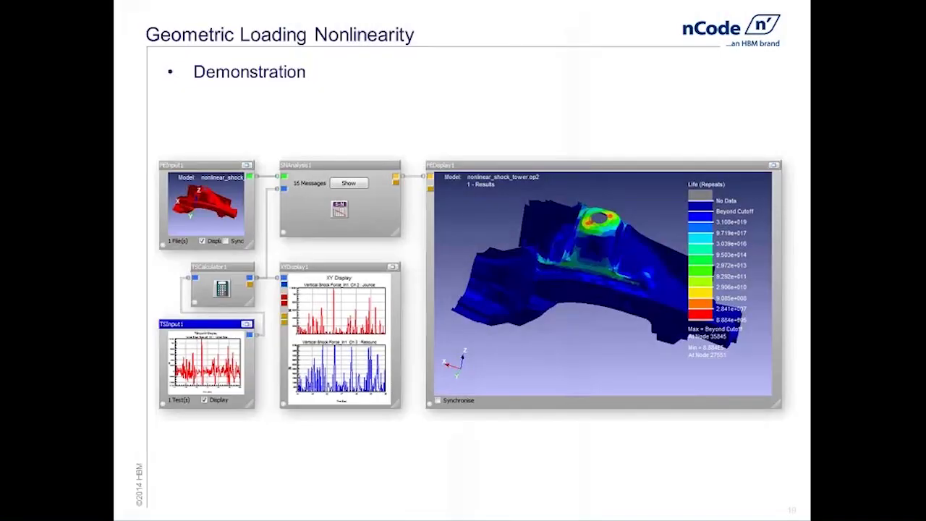
{"action": "key", "text": "Right"}
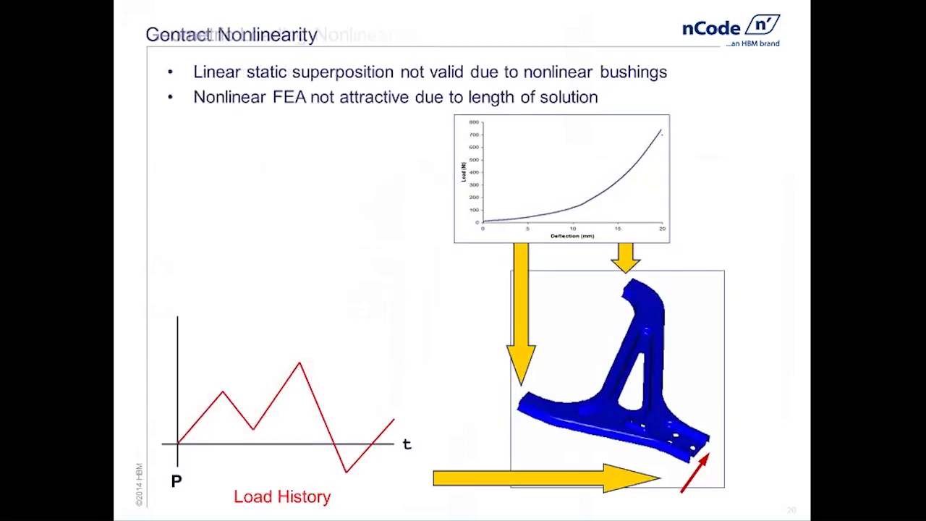